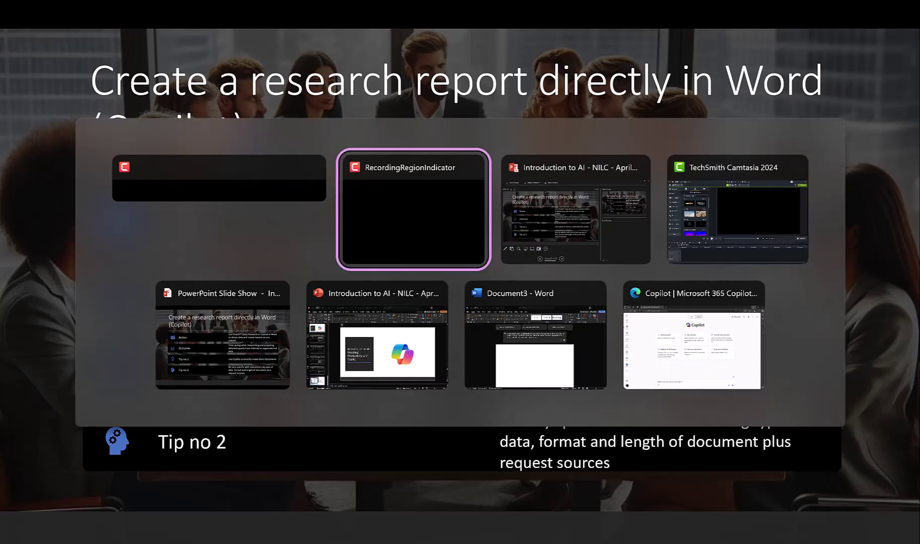
# Step: Switch to Word and send Copilot a prompt comparing UK and European vocational and business training outcomes
pyautogui.press('Tab')
pyautogui.press('Tab')
pyautogui.press('Tab')
pyautogui.press('Tab')
pyautogui.press('Tab')
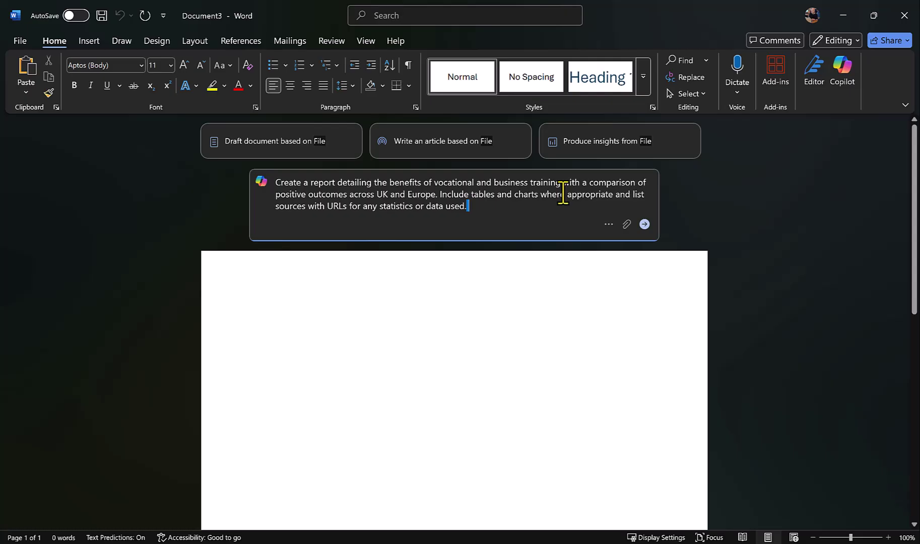
pyautogui.click(645, 224)
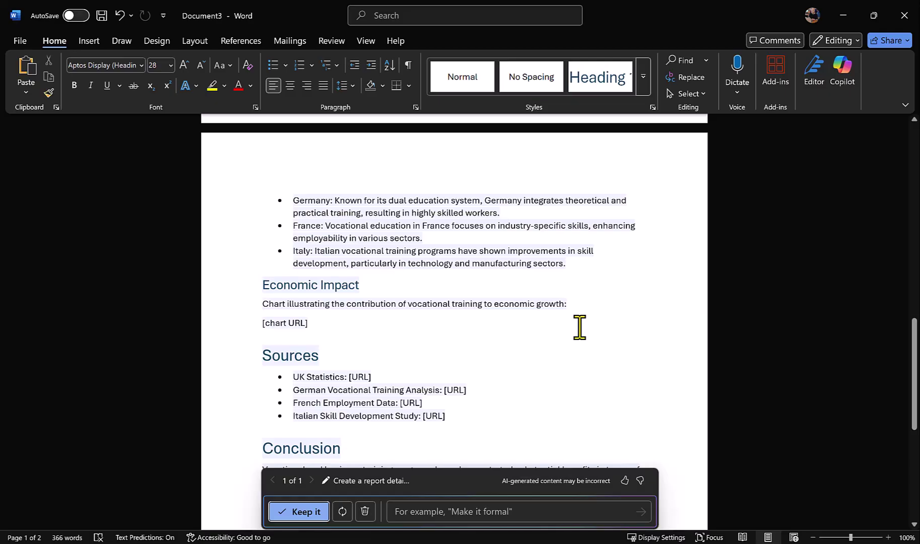
pyautogui.scroll(-6, 579, 327)
pyautogui.scroll(3, 580, 328)
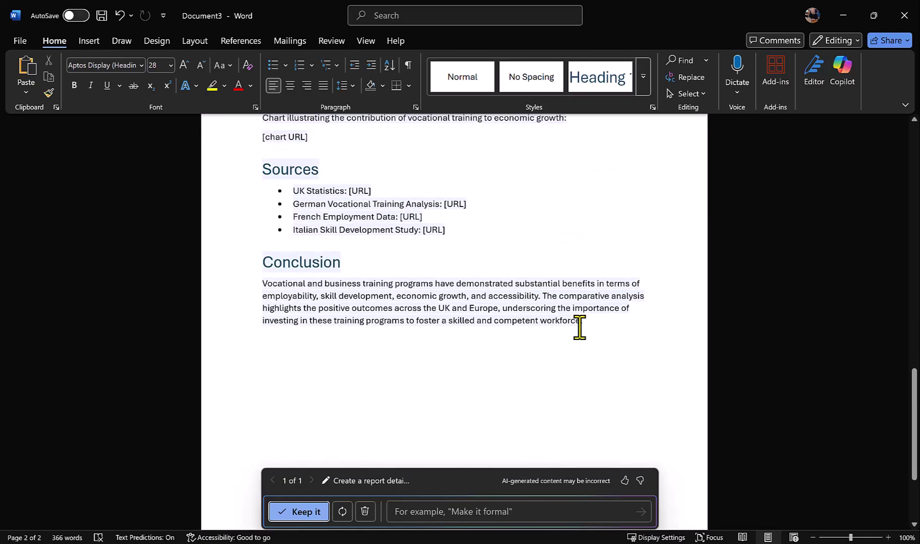
pyautogui.scroll(1, 580, 327)
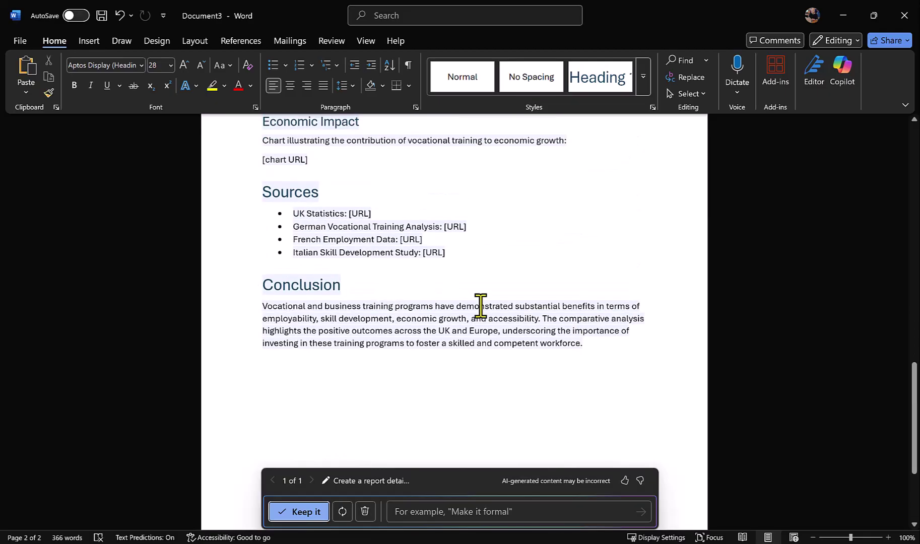
pyautogui.scroll(15, 481, 305)
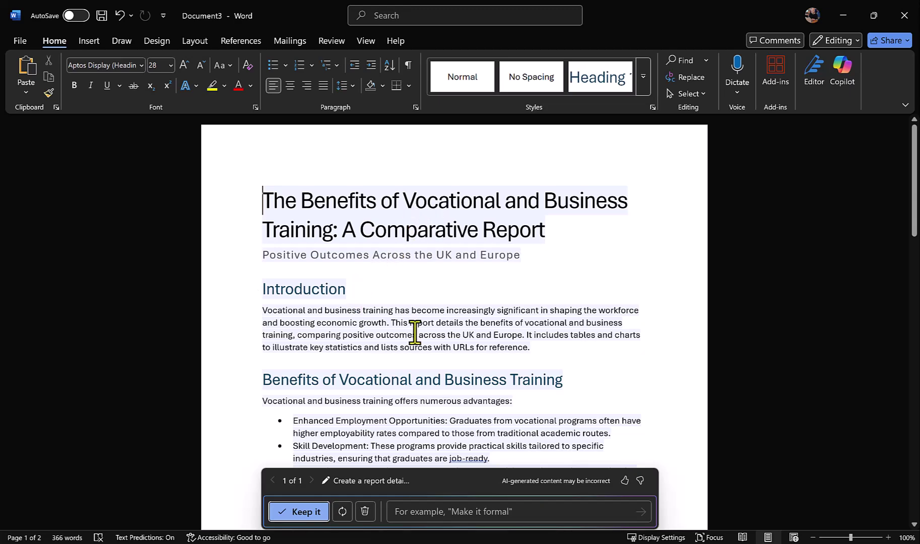
pyautogui.scroll(-7, 415, 332)
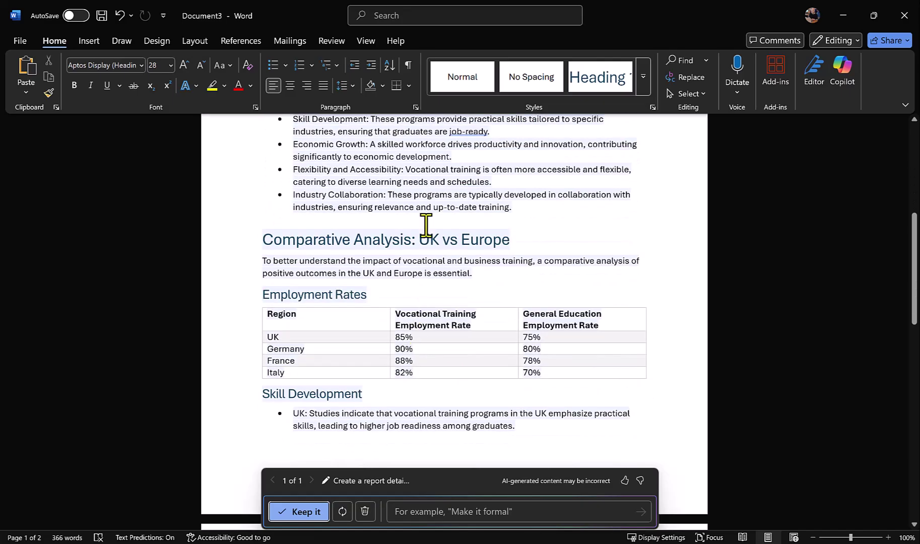
pyautogui.scroll(-6, 442, 306)
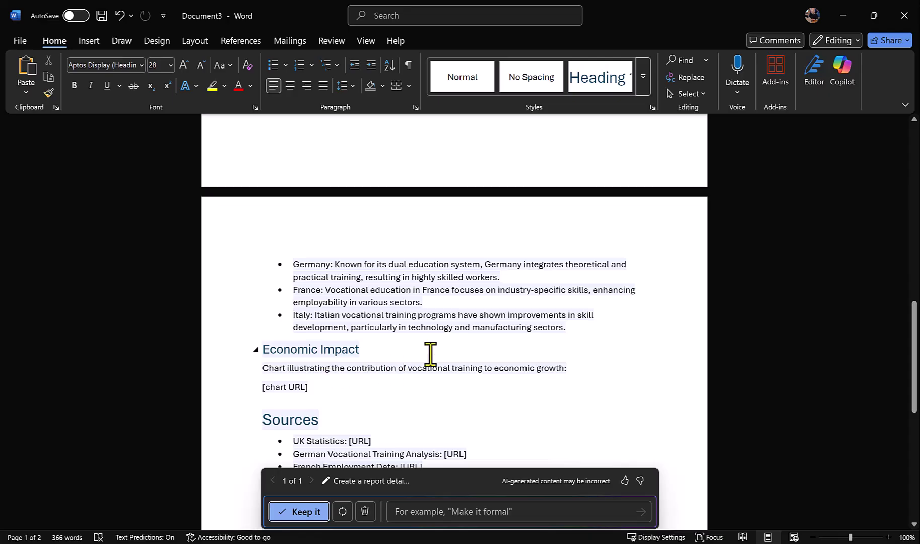
pyautogui.scroll(-3, 431, 353)
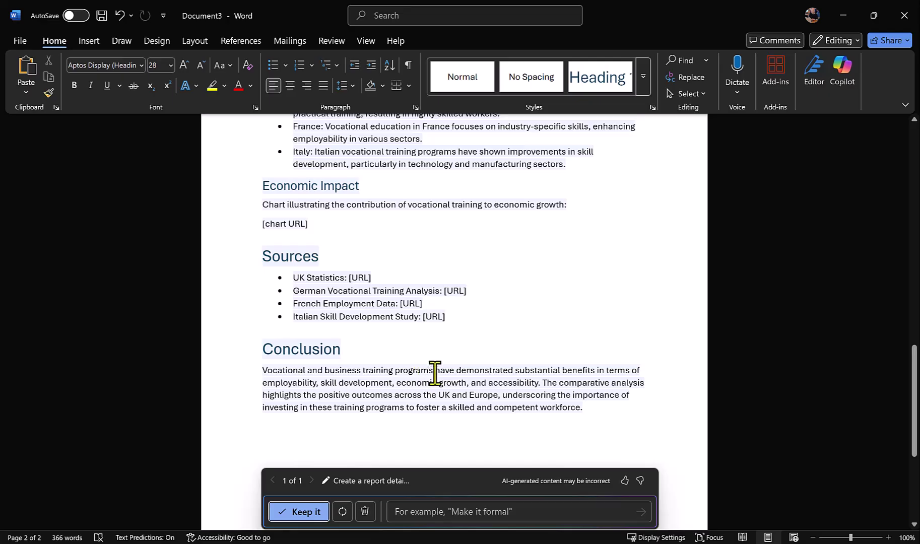
pyautogui.scroll(-5, 435, 373)
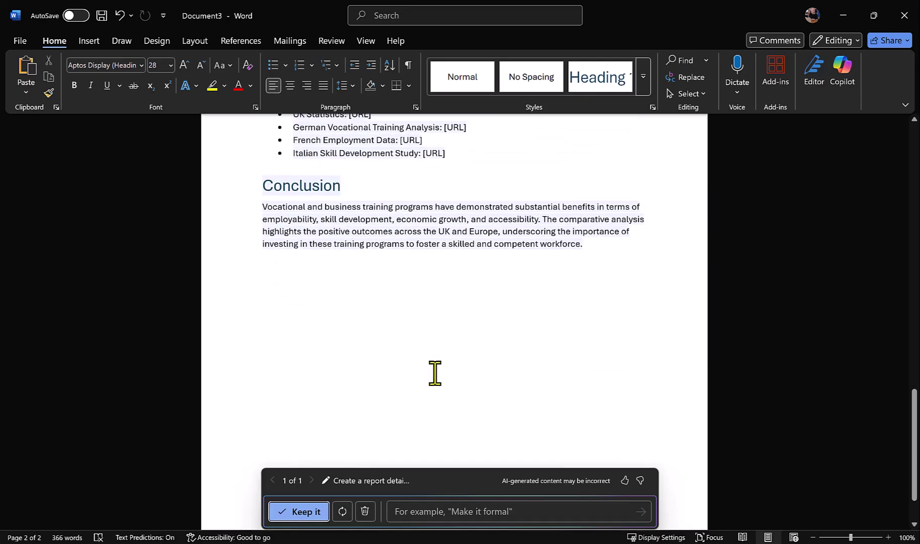
pyautogui.scroll(15, 435, 373)
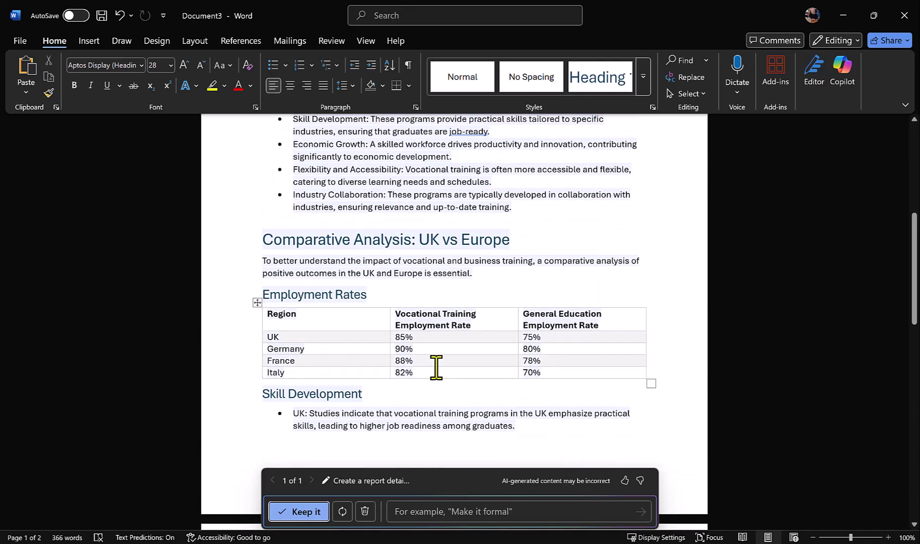
pyautogui.scroll(10, 436, 368)
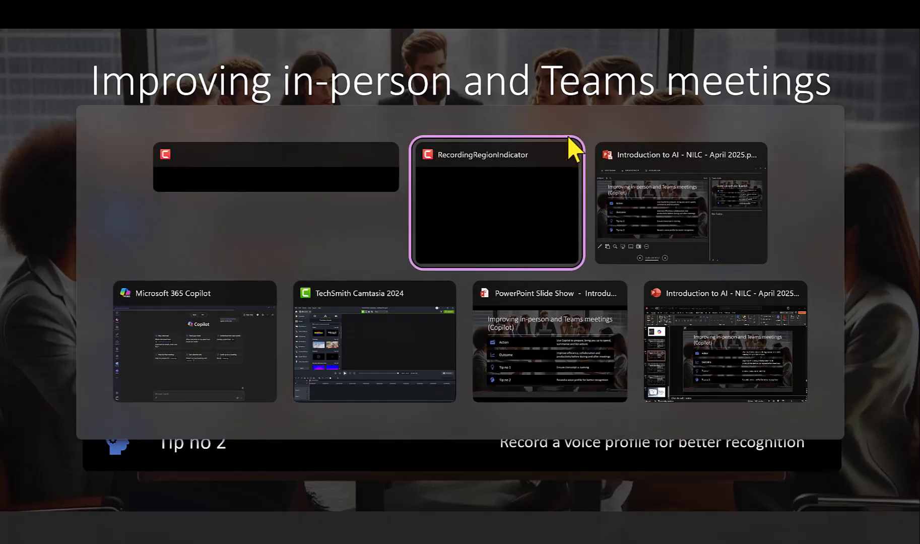
# Step: Switch to the Microsoft 365 Copilot app window
pyautogui.press('Tab')
pyautogui.press('Tab')
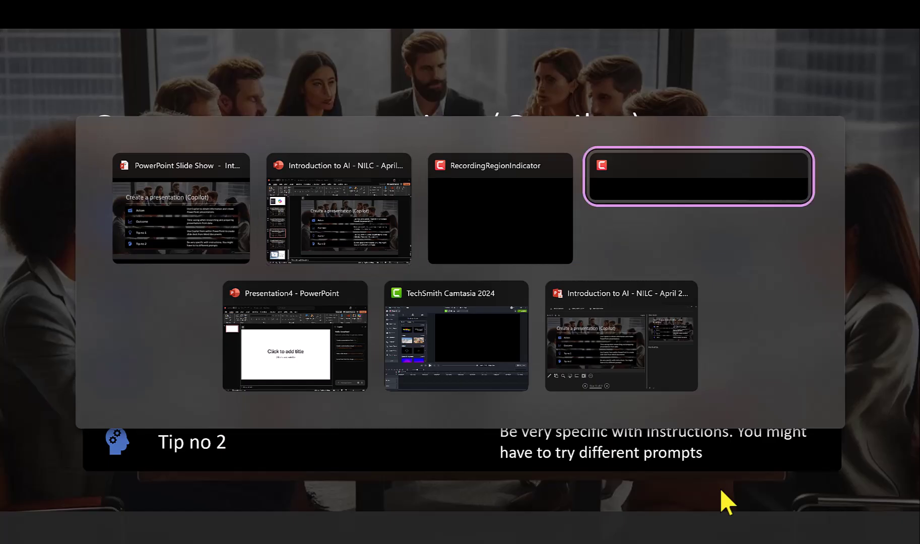
pyautogui.press('Tab')
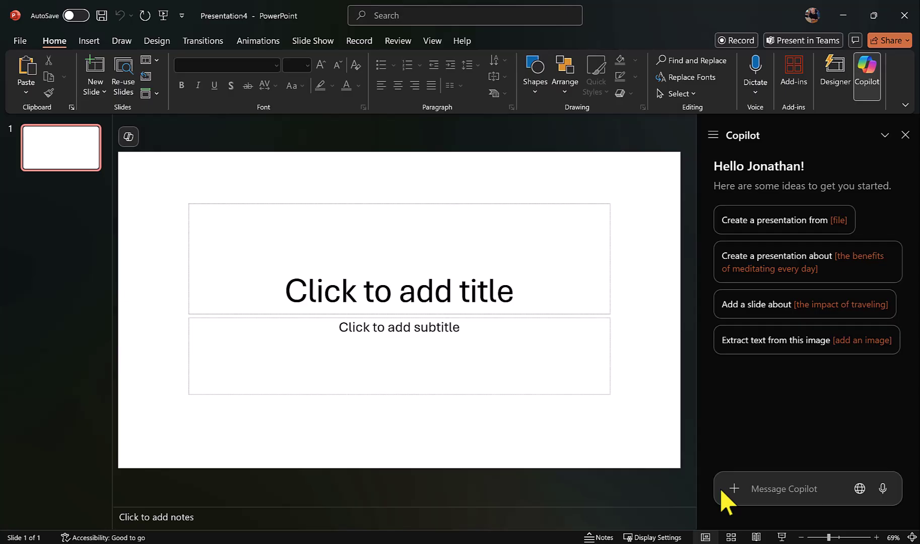
# Step: Show Copilot's presentation-creation options on the blank Presentation4 title slide
pyautogui.click(129, 137)
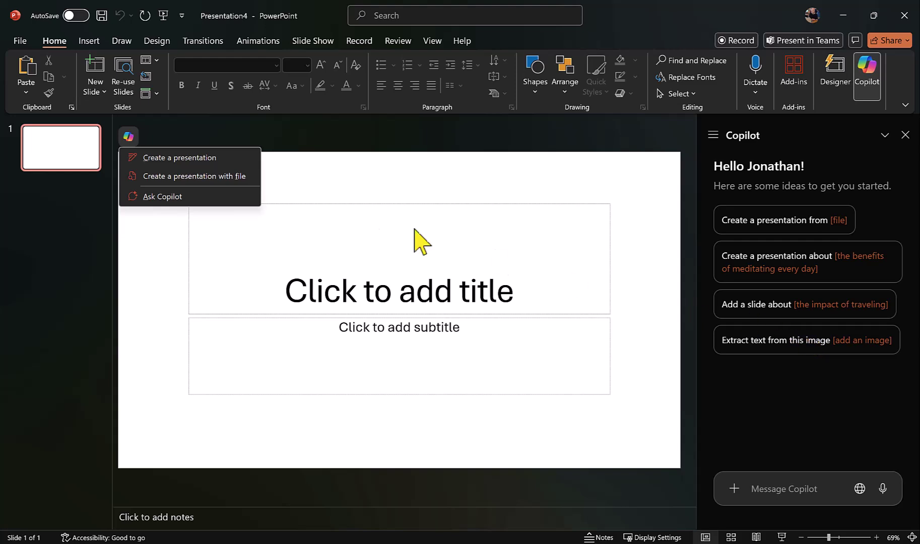
# Step: Start a Copilot presentation based on the 'Meeting summary for Unlocking AI's Potential with ChatGPT and Copilot' file
pyautogui.click(196, 176)
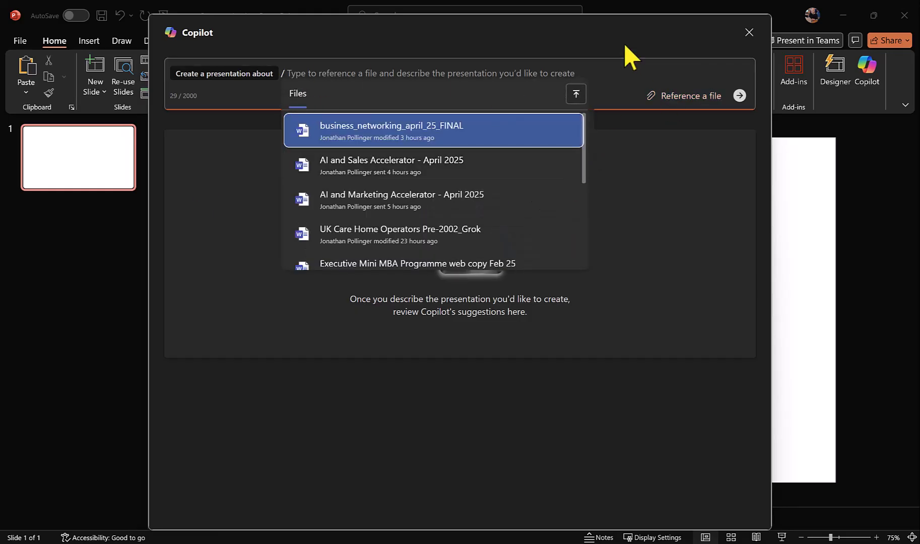
pyautogui.write('/un')
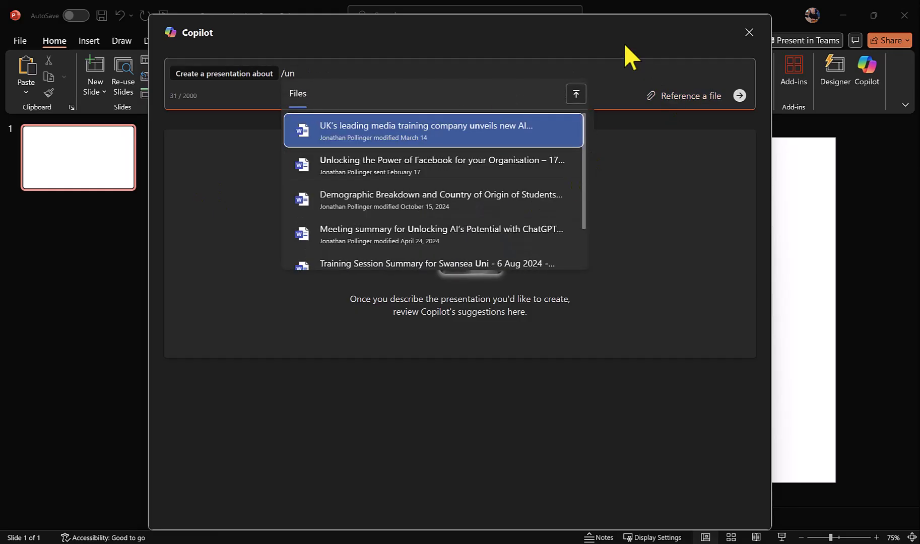
pyautogui.write('locking')
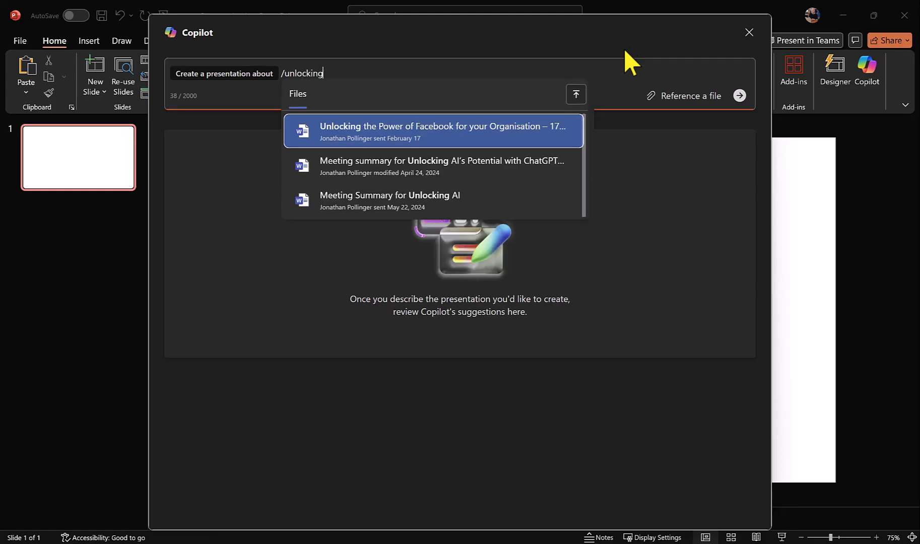
pyautogui.click(497, 162)
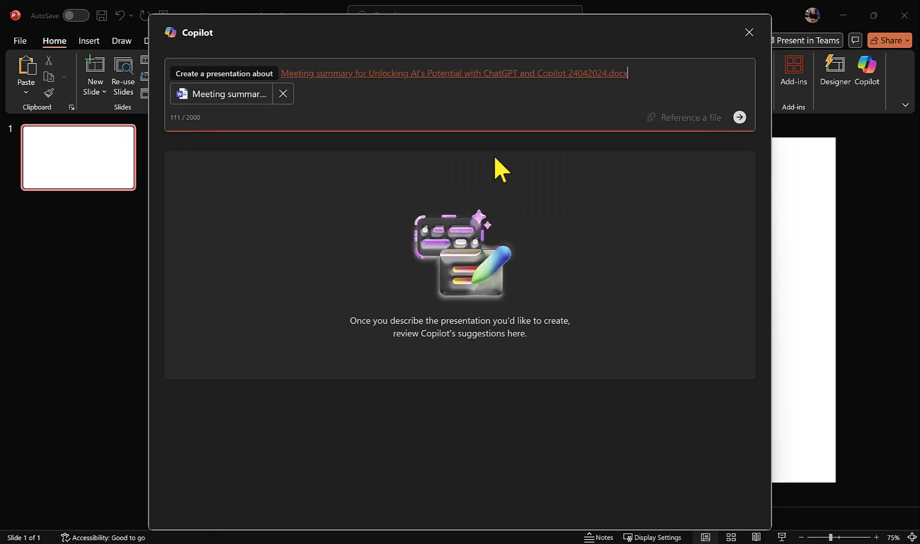
# Step: Draft the topic outline, move Next Steps for Team Members below Discussion on AI Uses and Benefits, and confirm
pyautogui.click(740, 118)
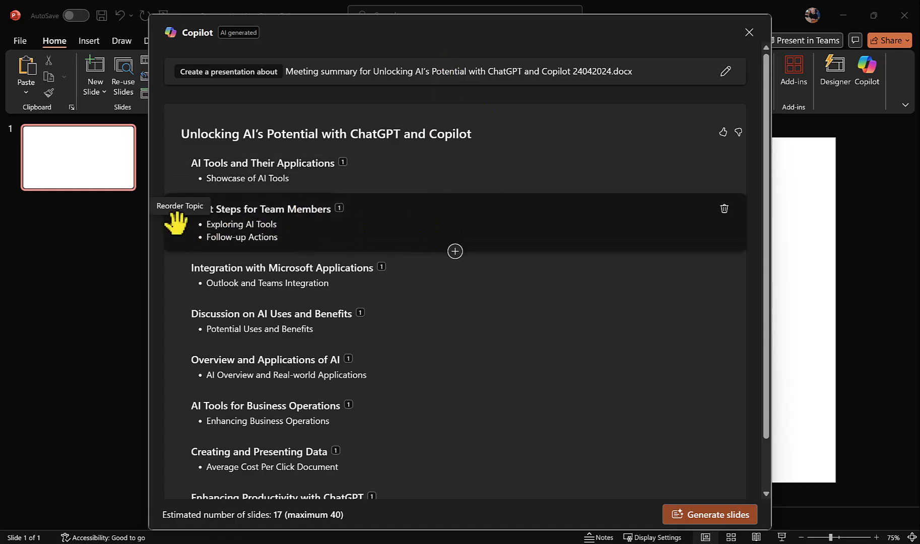
pyautogui.moveTo(175, 221); pyautogui.dragTo(162, 323)
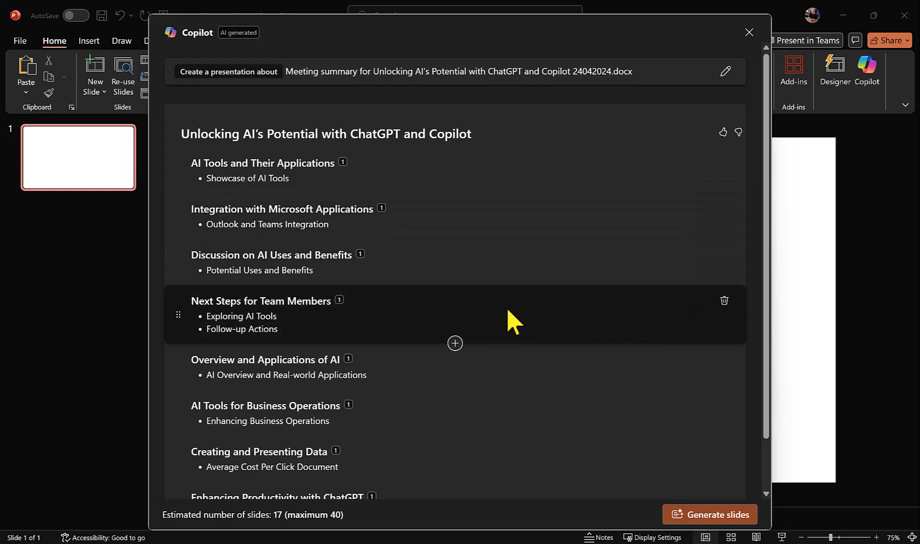
pyautogui.click(721, 514)
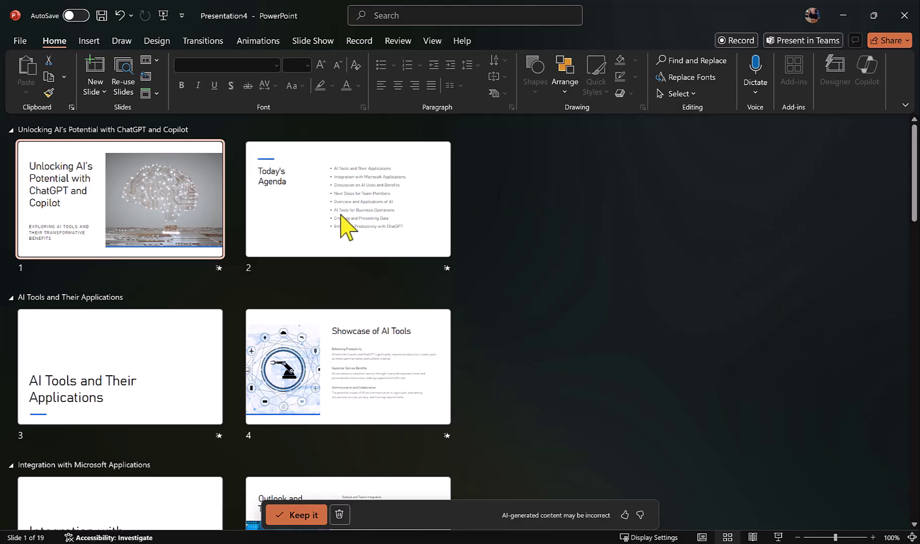
# Step: Scroll through Slide Sorter to review all 19 generated slides down to Conclusion
pyautogui.scroll(-8, 341, 220)
pyautogui.scroll(-9, 341, 215)
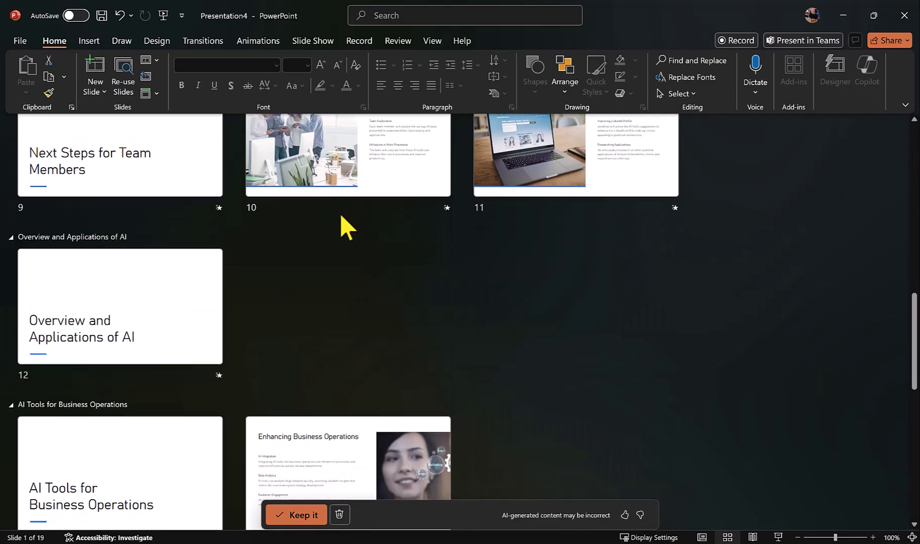
pyautogui.scroll(-7, 341, 216)
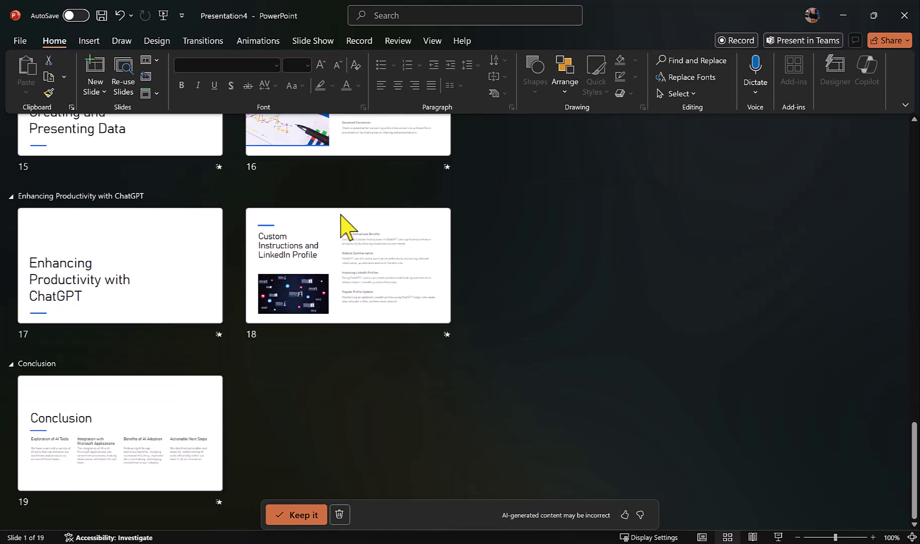
# Step: Return from Slide Sorter to Normal view and open the Today's Agenda slide
pyautogui.scroll(12, 342, 225)
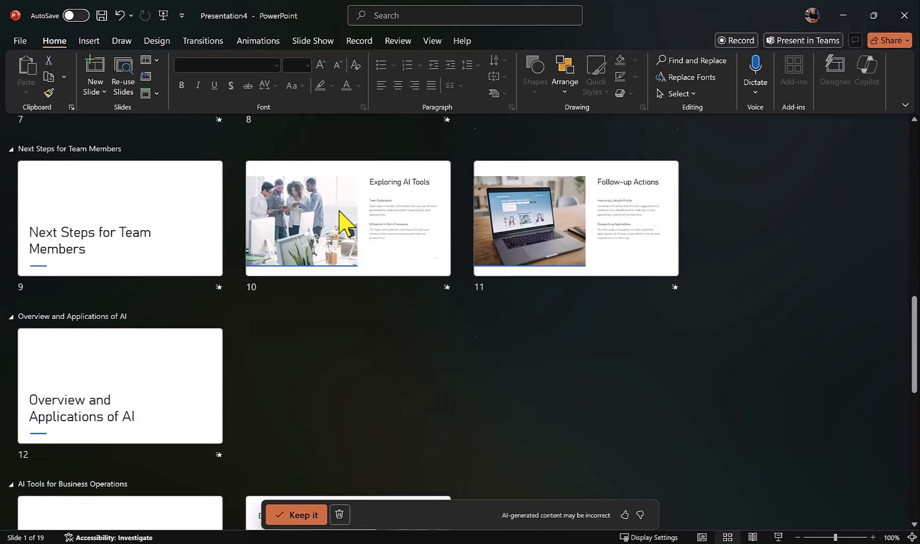
pyautogui.click(432, 42)
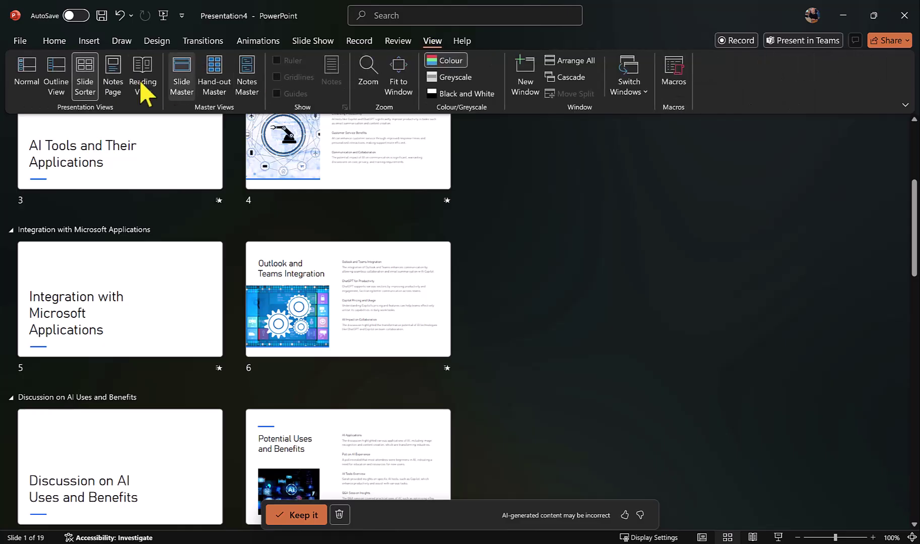
pyautogui.click(28, 81)
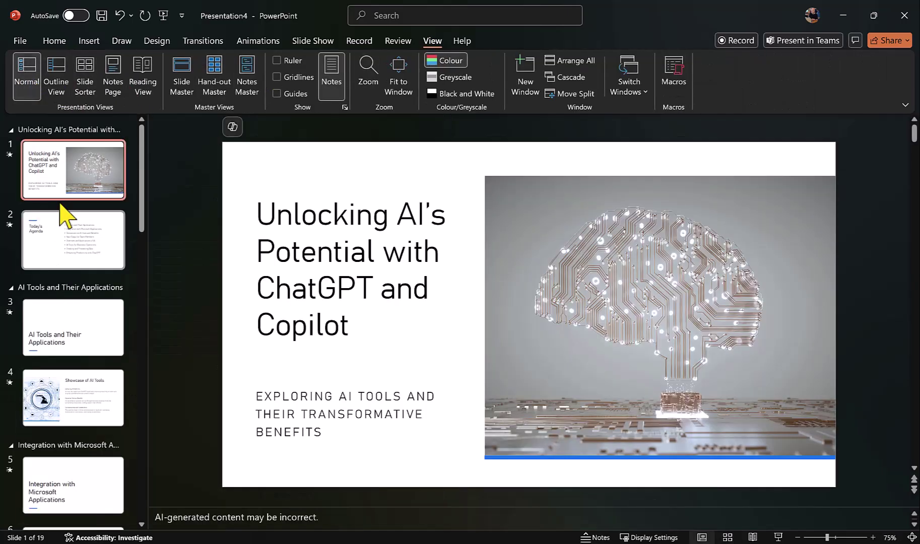
pyautogui.click(69, 256)
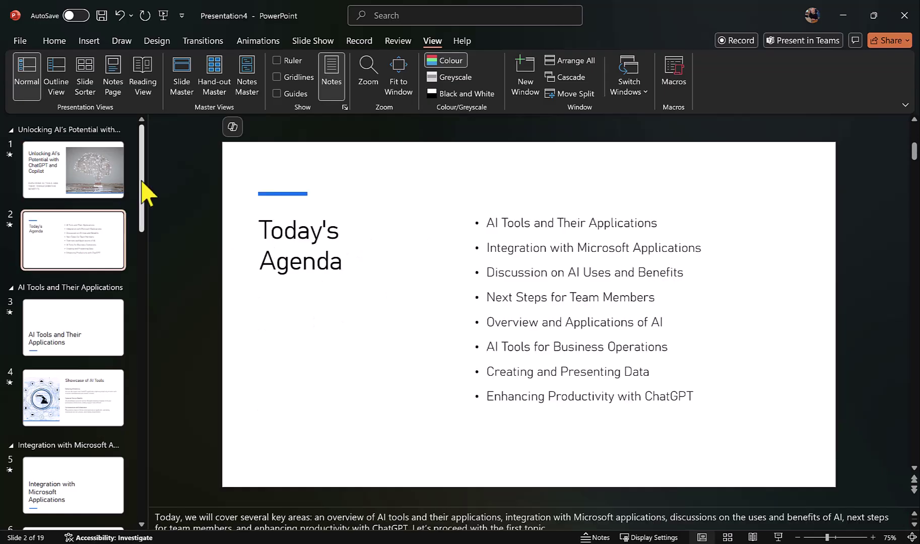
# Step: Browse the Conclusion, Follow-up Actions and other slides, settling on slide 5, Integration with Microsoft Applications
pyautogui.moveTo(143, 191); pyautogui.dragTo(126, 482)
pyautogui.click(78, 472)
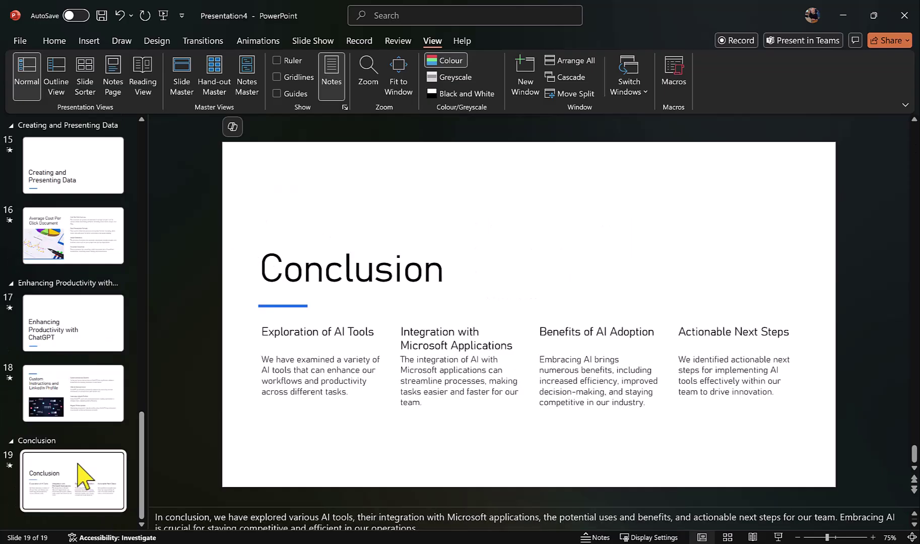
pyautogui.click(88, 400)
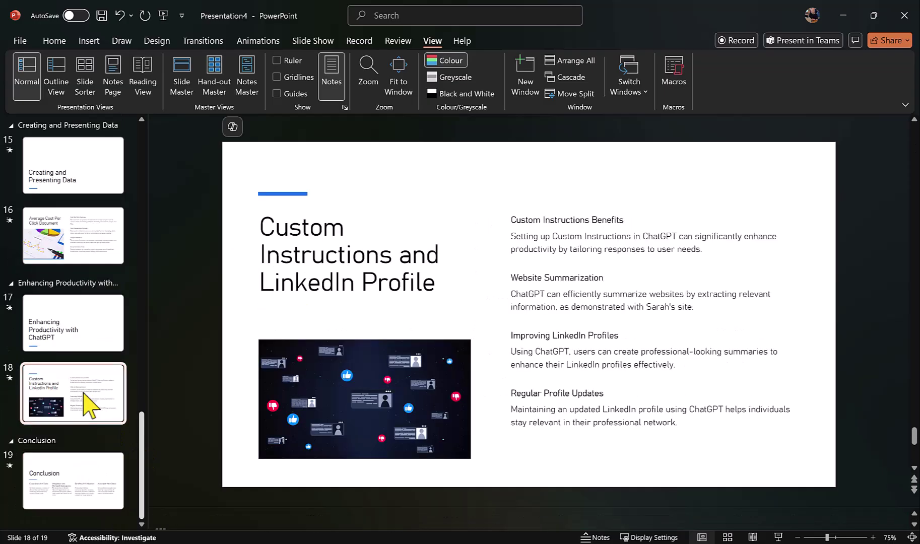
pyautogui.scroll(2, 141, 423)
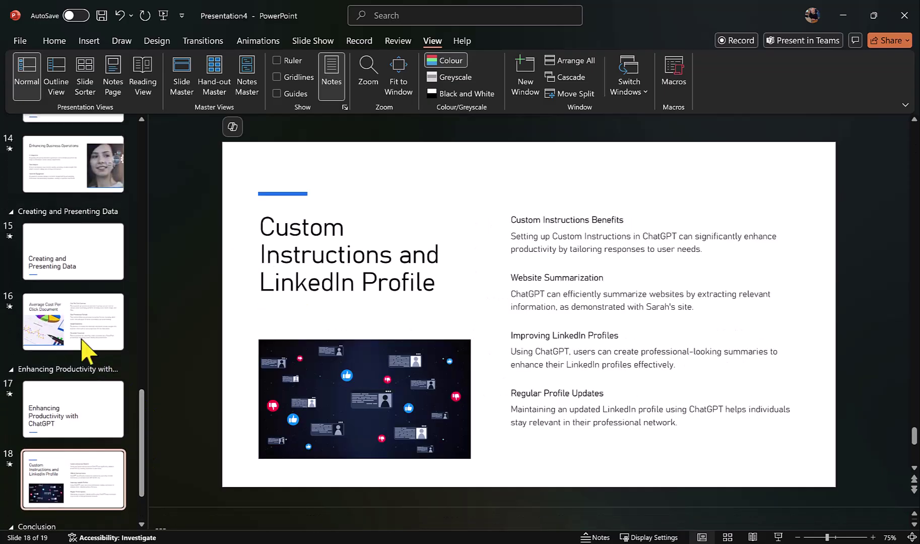
pyautogui.click(88, 347)
pyautogui.moveTo(144, 403); pyautogui.dragTo(146, 182)
pyautogui.click(103, 206)
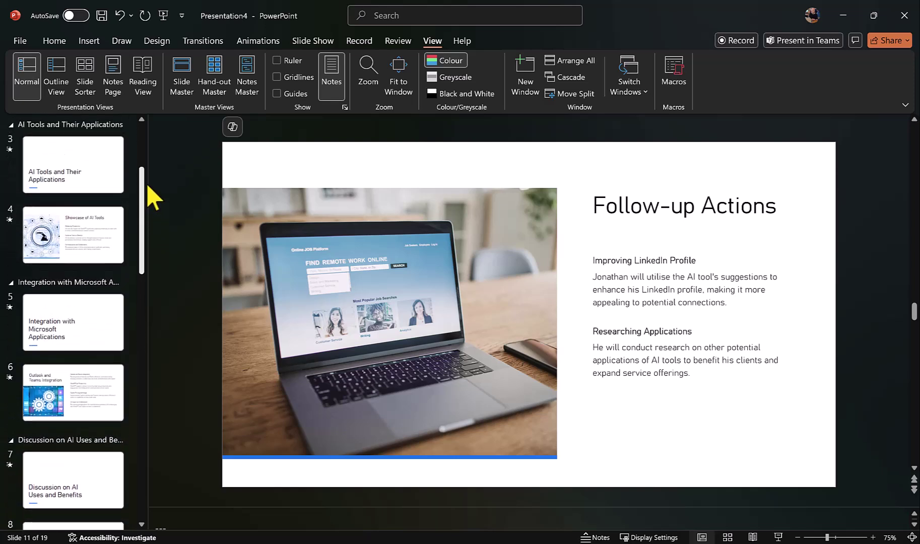
pyautogui.click(90, 328)
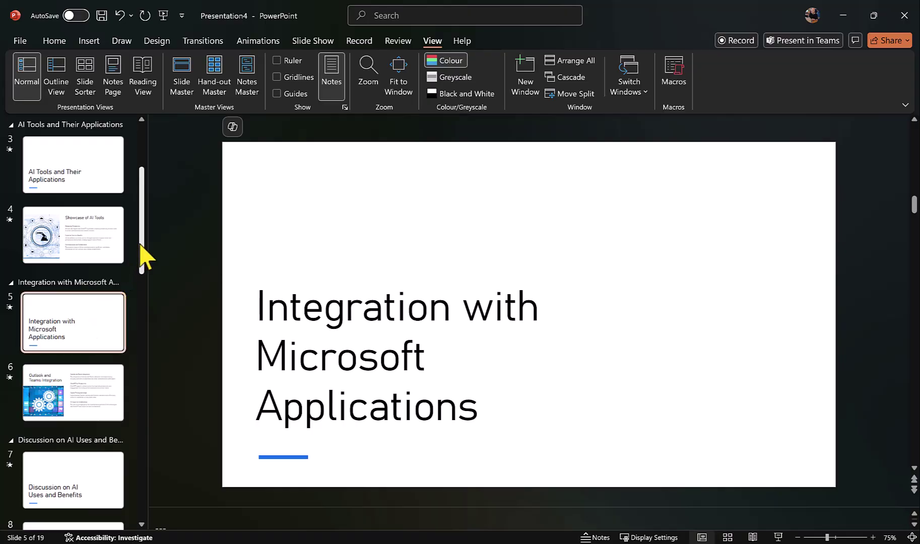
pyautogui.moveTo(139, 248); pyautogui.dragTo(140, 226)
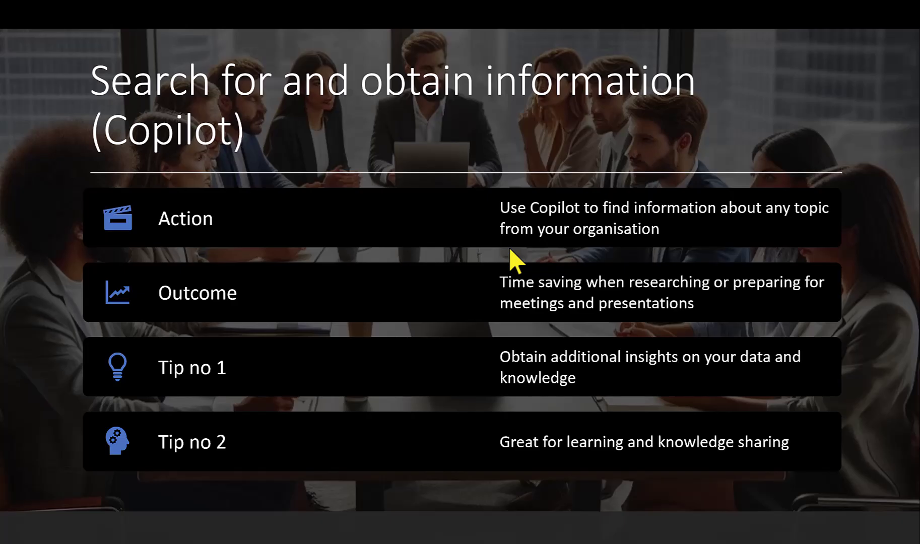
# Step: Switch to the Copilot browser window and send the prepared TikTok best practice question
pyautogui.hotkey('alt', 'Tab')
pyautogui.press('Tab')
pyautogui.press('Tab')
pyautogui.press('Tab')
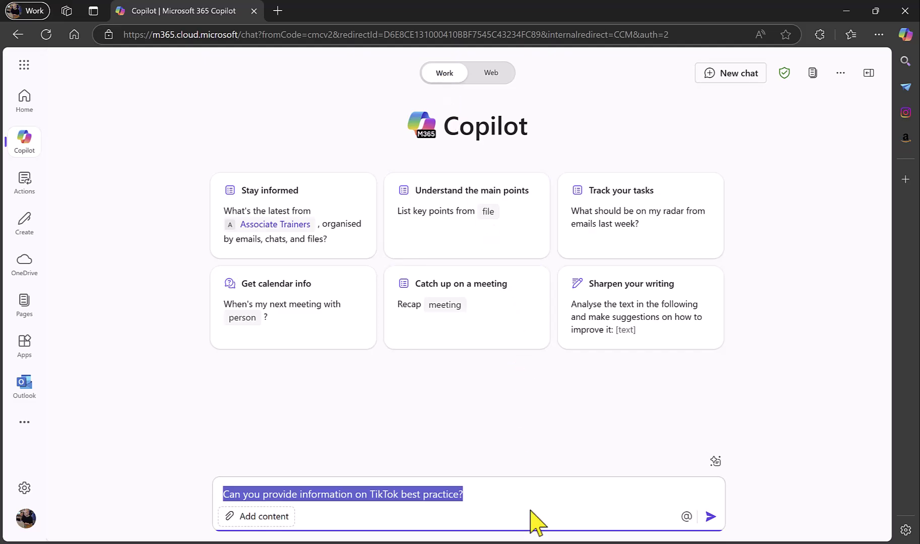
pyautogui.click(709, 516)
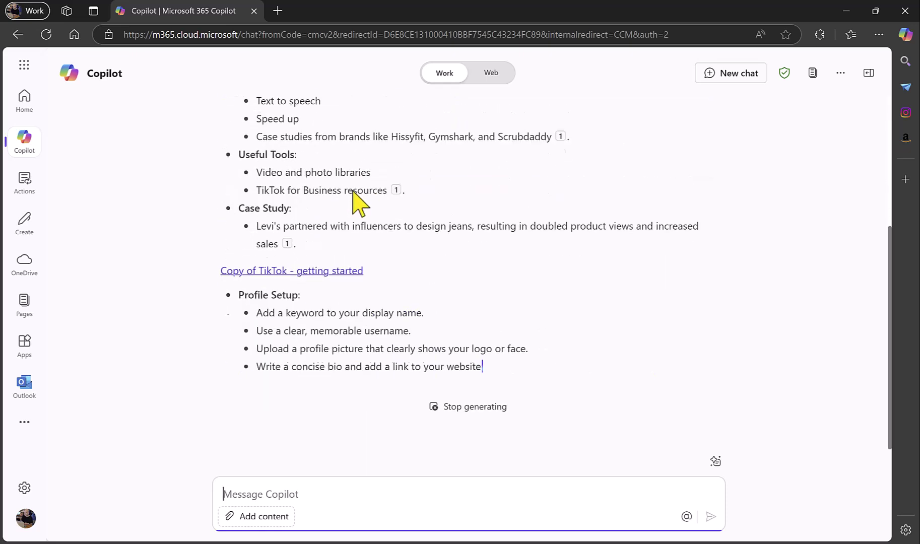
# Step: Read through the TikTok answer, expand all five cited sources, and preview citation 3
pyautogui.scroll(5, 529, 202)
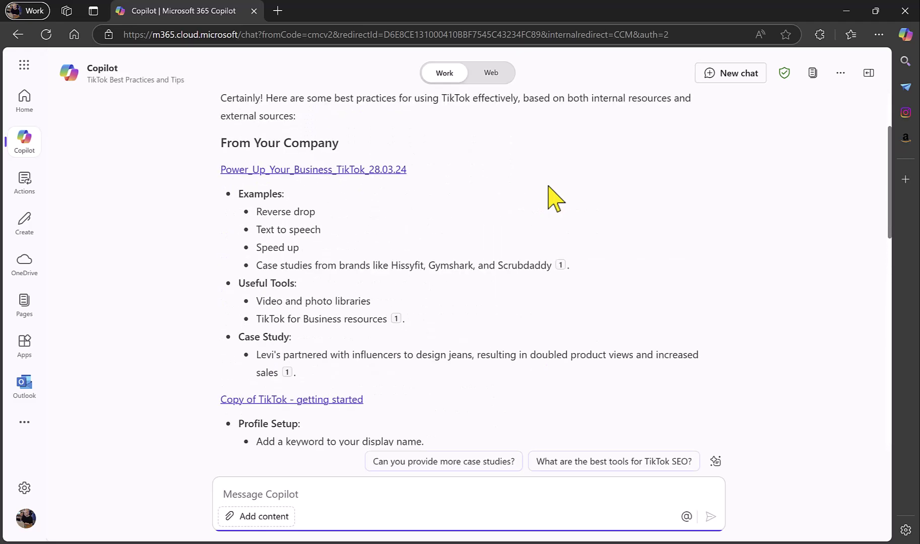
pyautogui.scroll(-15, 554, 199)
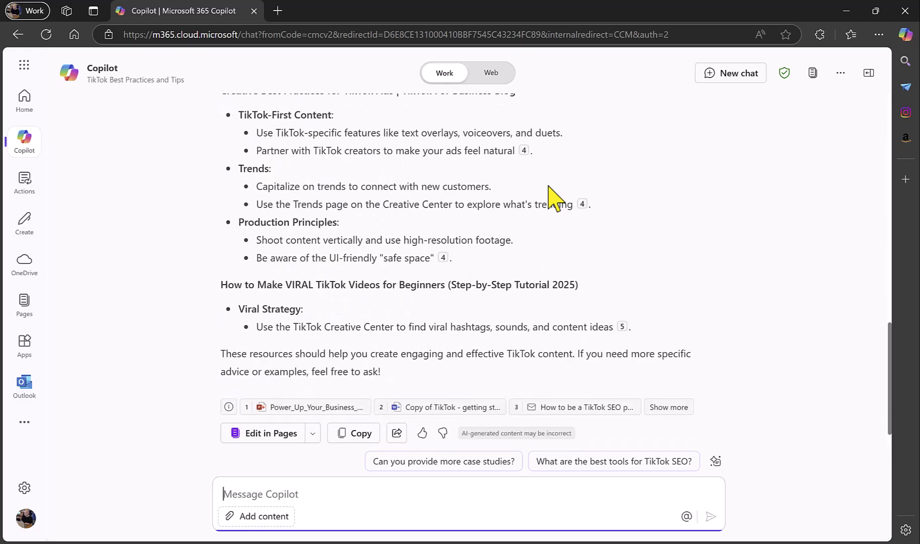
pyautogui.scroll(7, 549, 186)
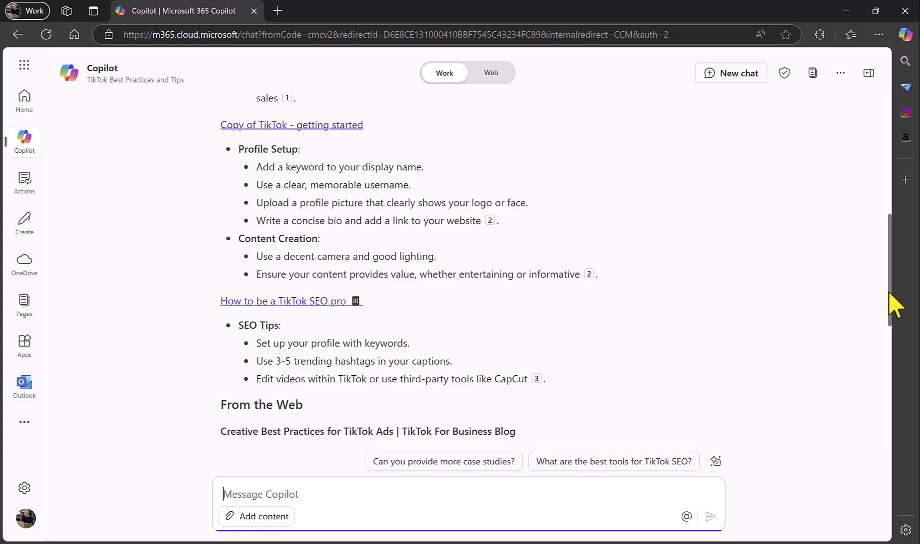
pyautogui.moveTo(890, 294); pyautogui.dragTo(877, 211)
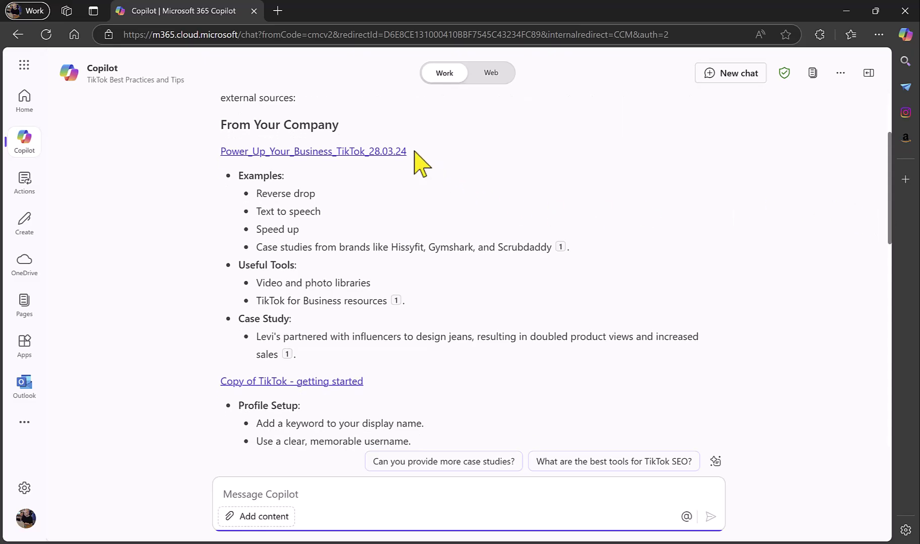
pyautogui.moveTo(362, 384)
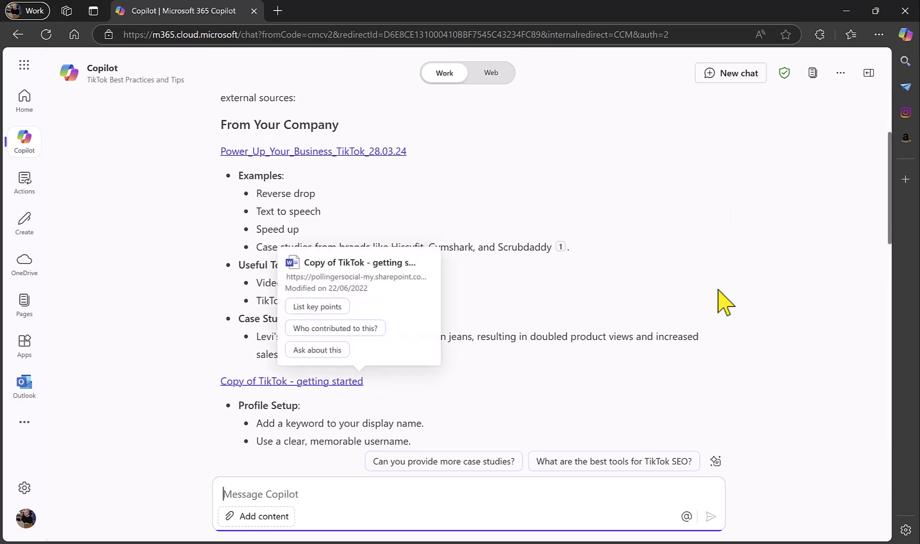
pyautogui.moveTo(889, 192); pyautogui.dragTo(886, 386)
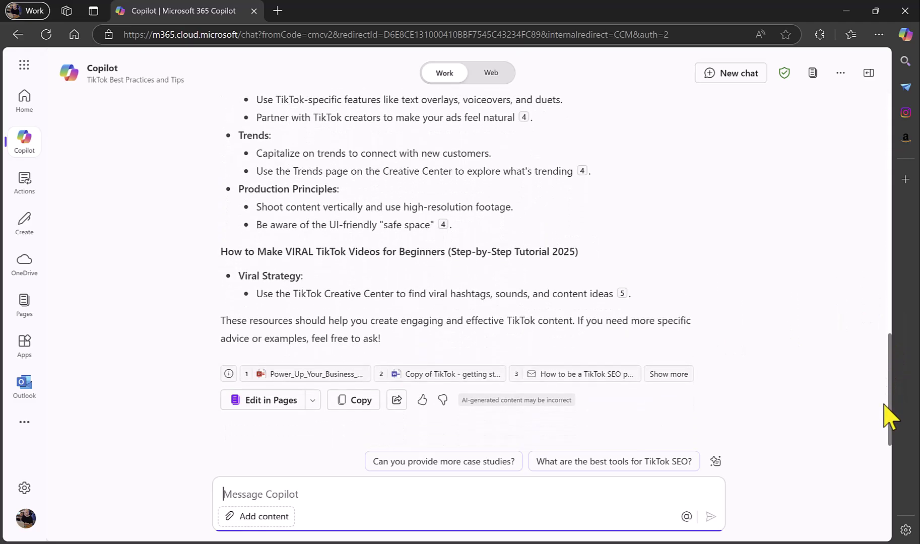
pyautogui.click(669, 374)
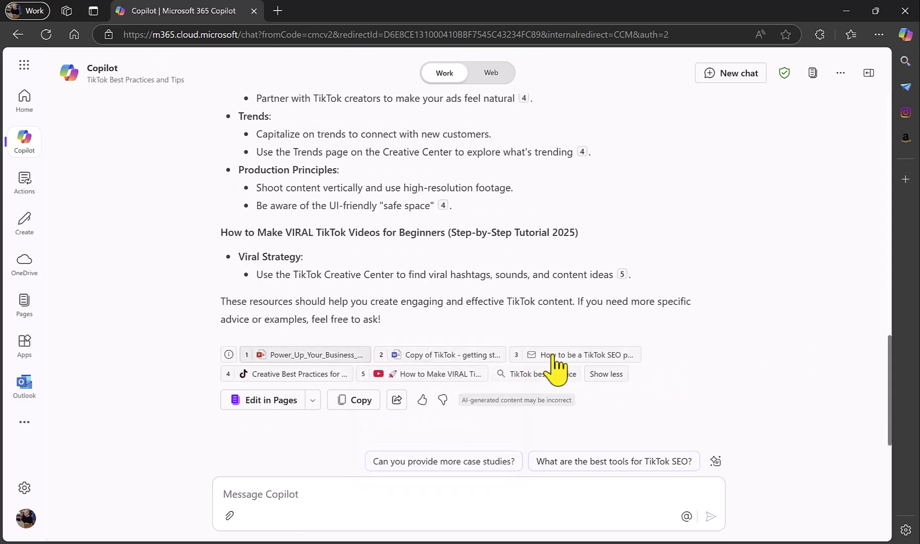
pyautogui.moveTo(553, 359)
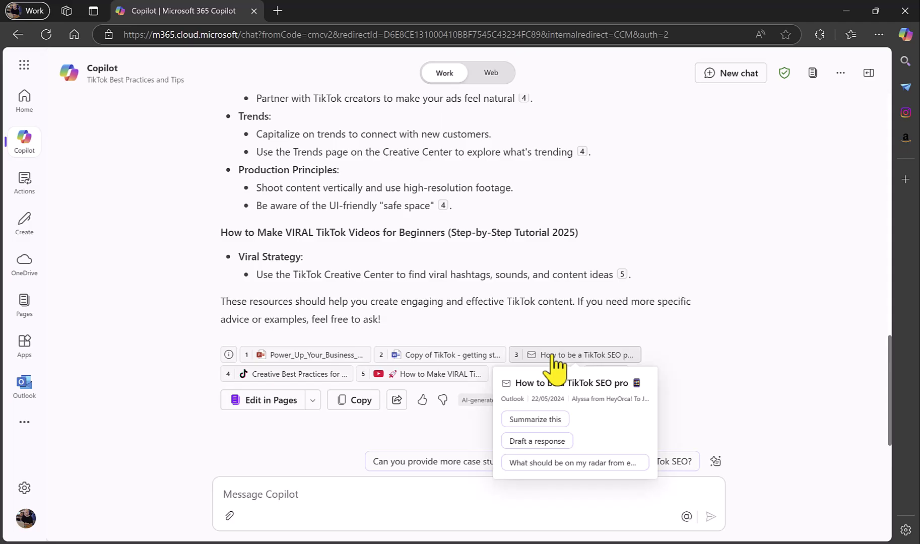
# Step: Ask Copilot to summarise the 'How to be a TikTok SEO pro' email and review the summary with its Mentions section
pyautogui.click(551, 422)
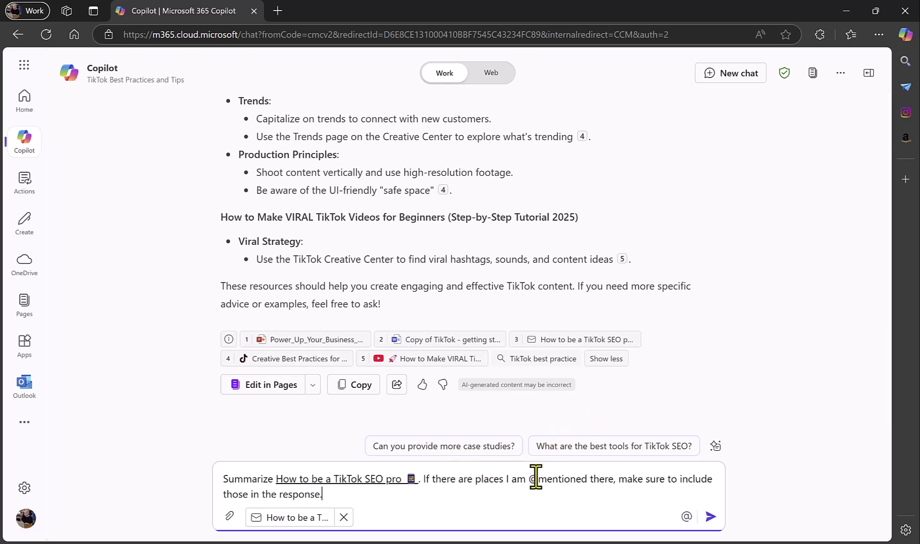
pyautogui.click(711, 517)
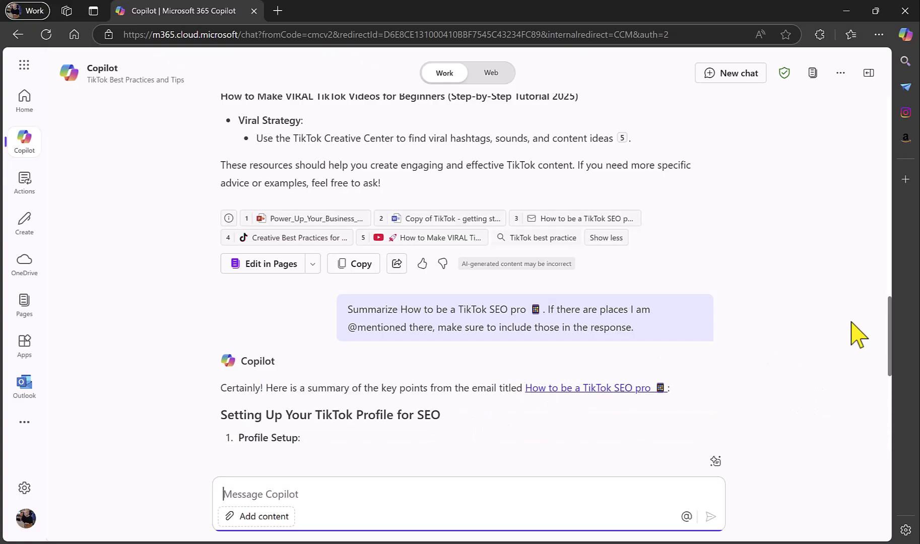
pyautogui.moveTo(890, 283); pyautogui.dragTo(894, 433)
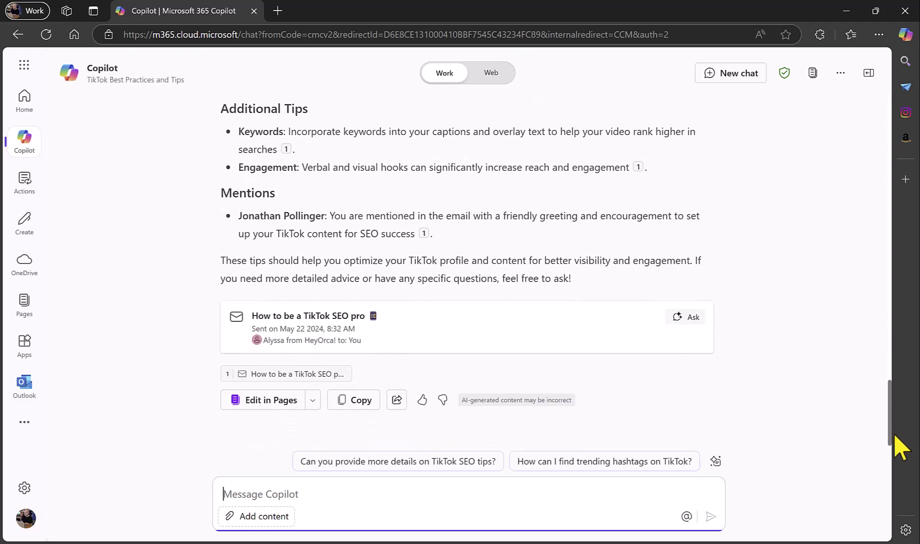